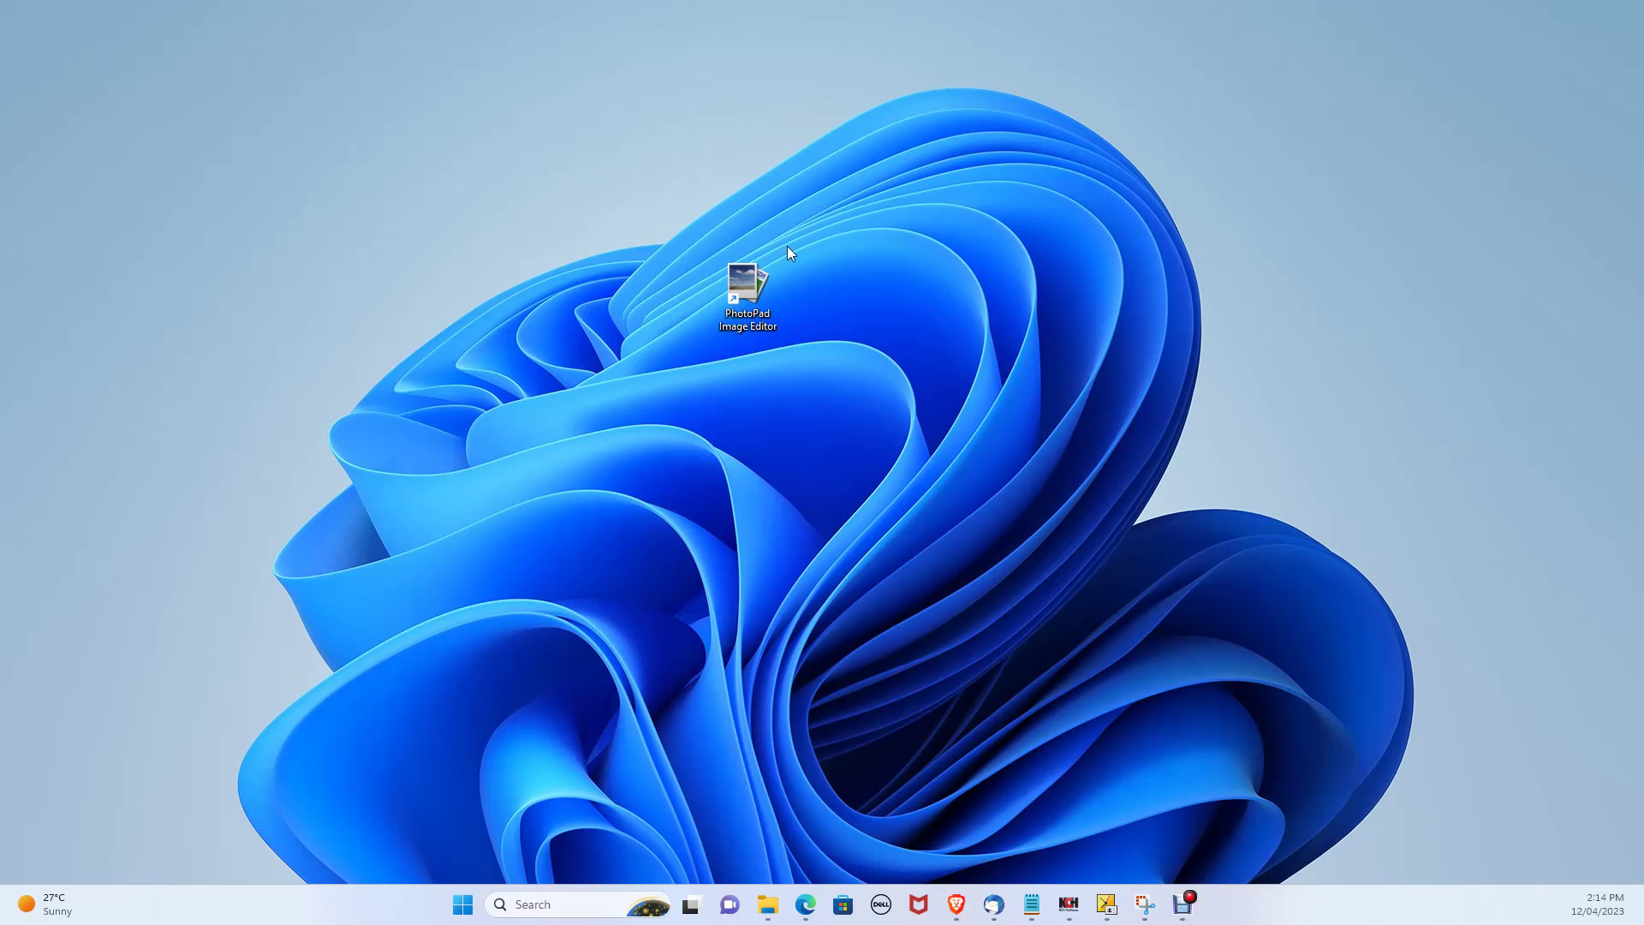
- Launch PhotoPad and open Image.jpg from the Pictures > PhotoPad folder
{"action": "double_click", "coordinate": [751, 292]}
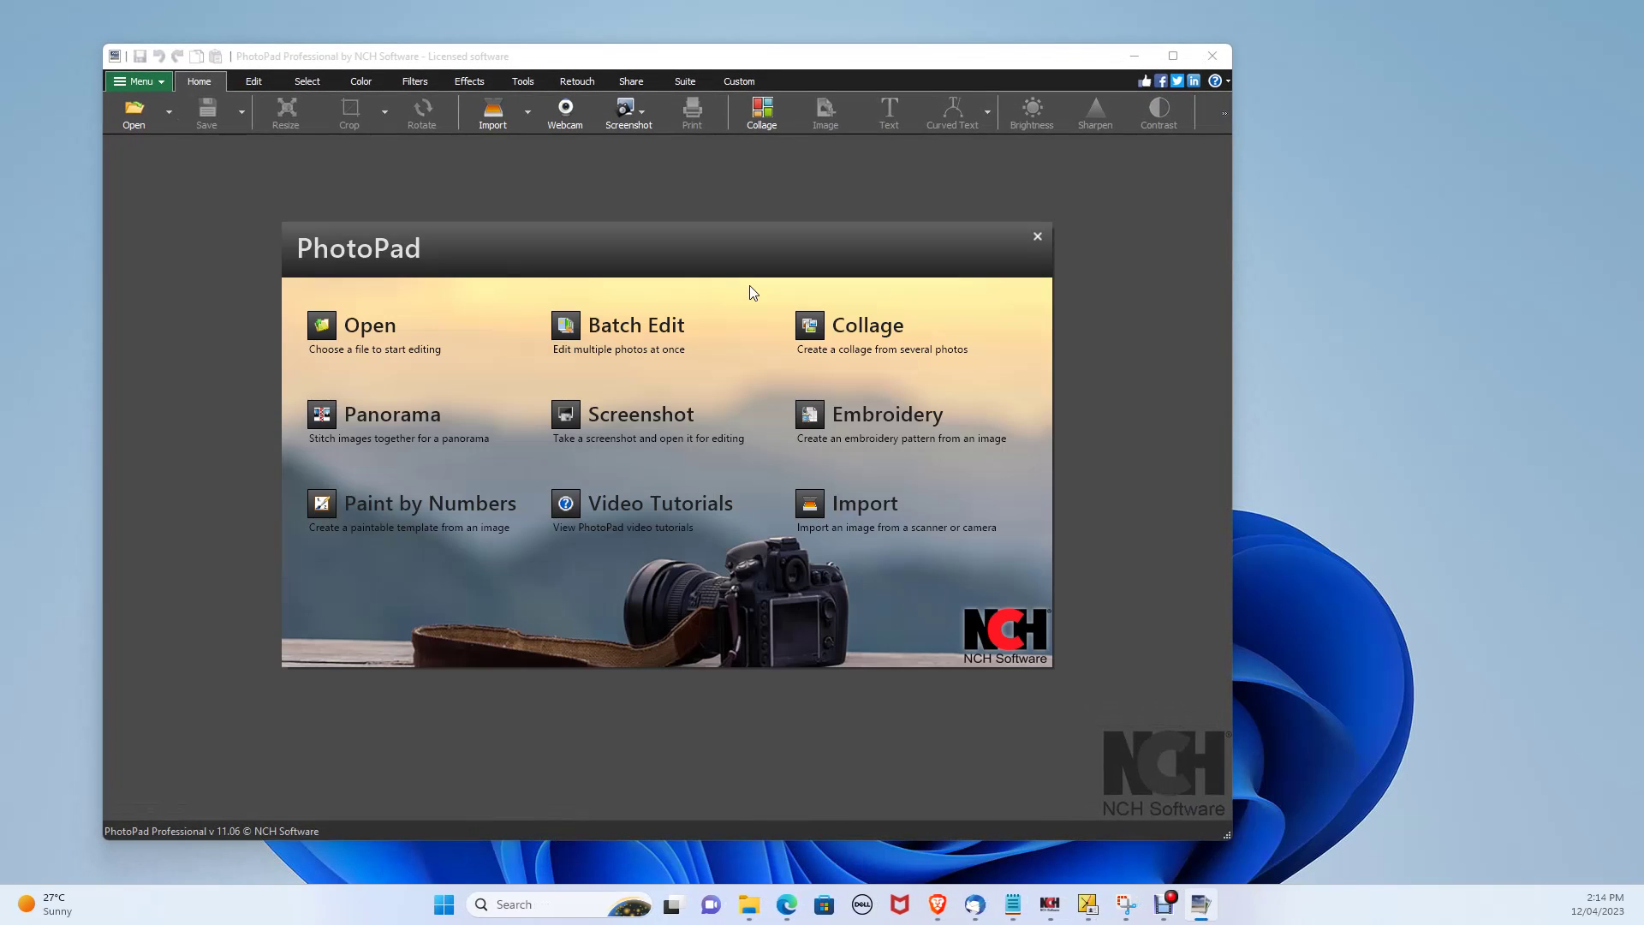
{"action": "left_click", "coordinate": [360, 331]}
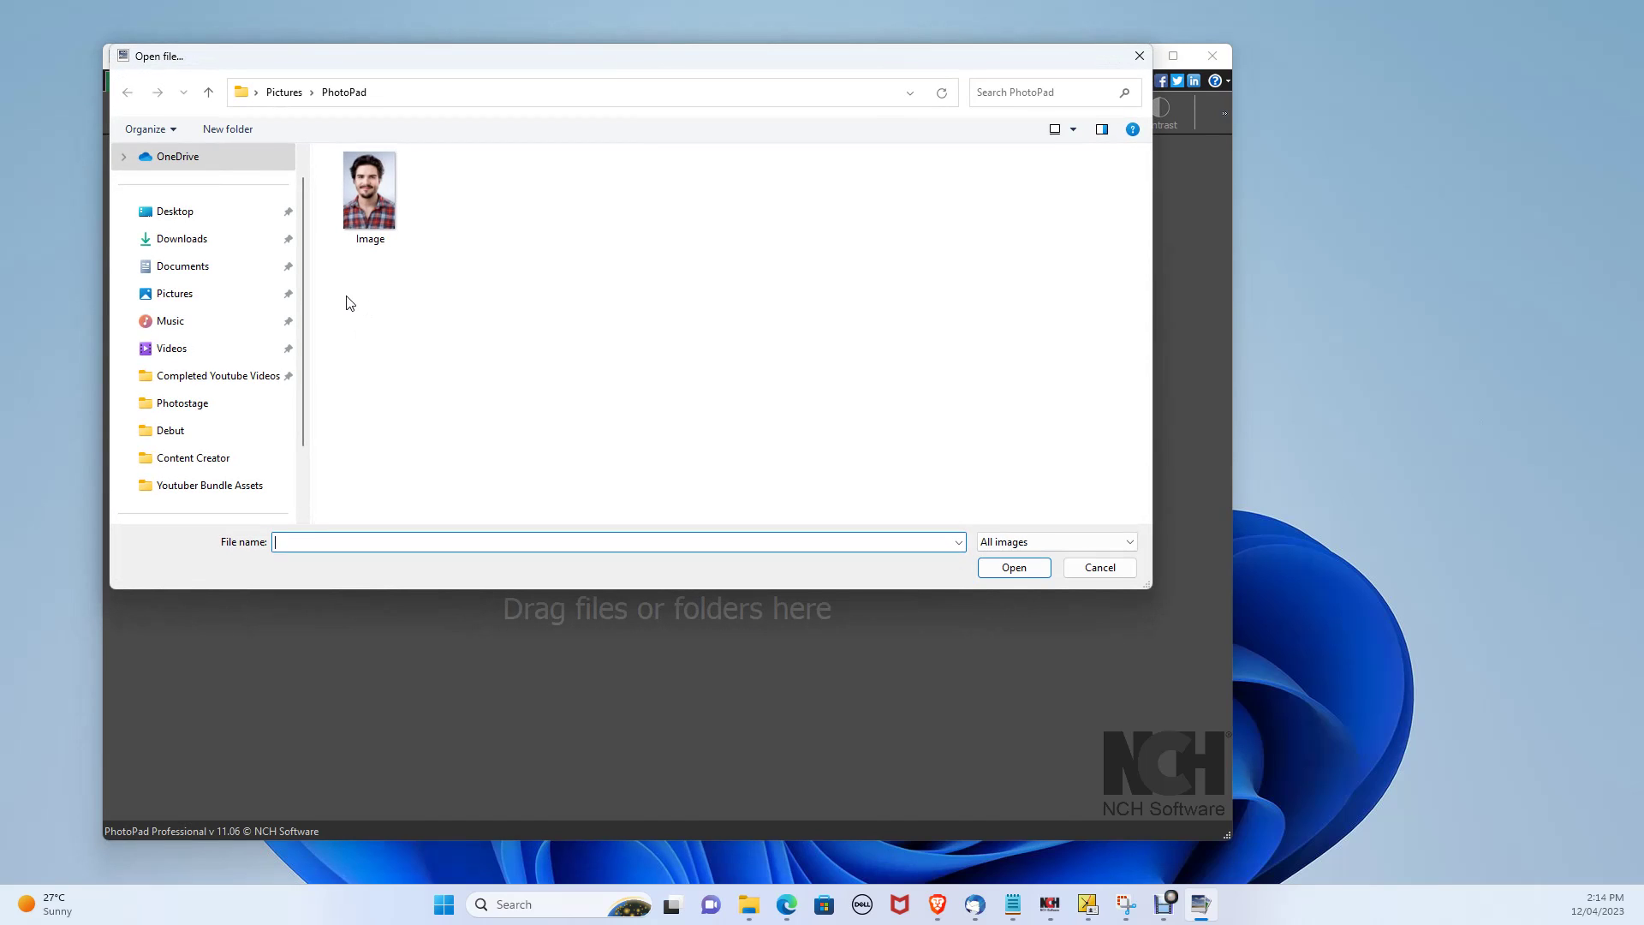
{"action": "left_click", "coordinate": [369, 193]}
{"action": "left_click", "coordinate": [1009, 568]}
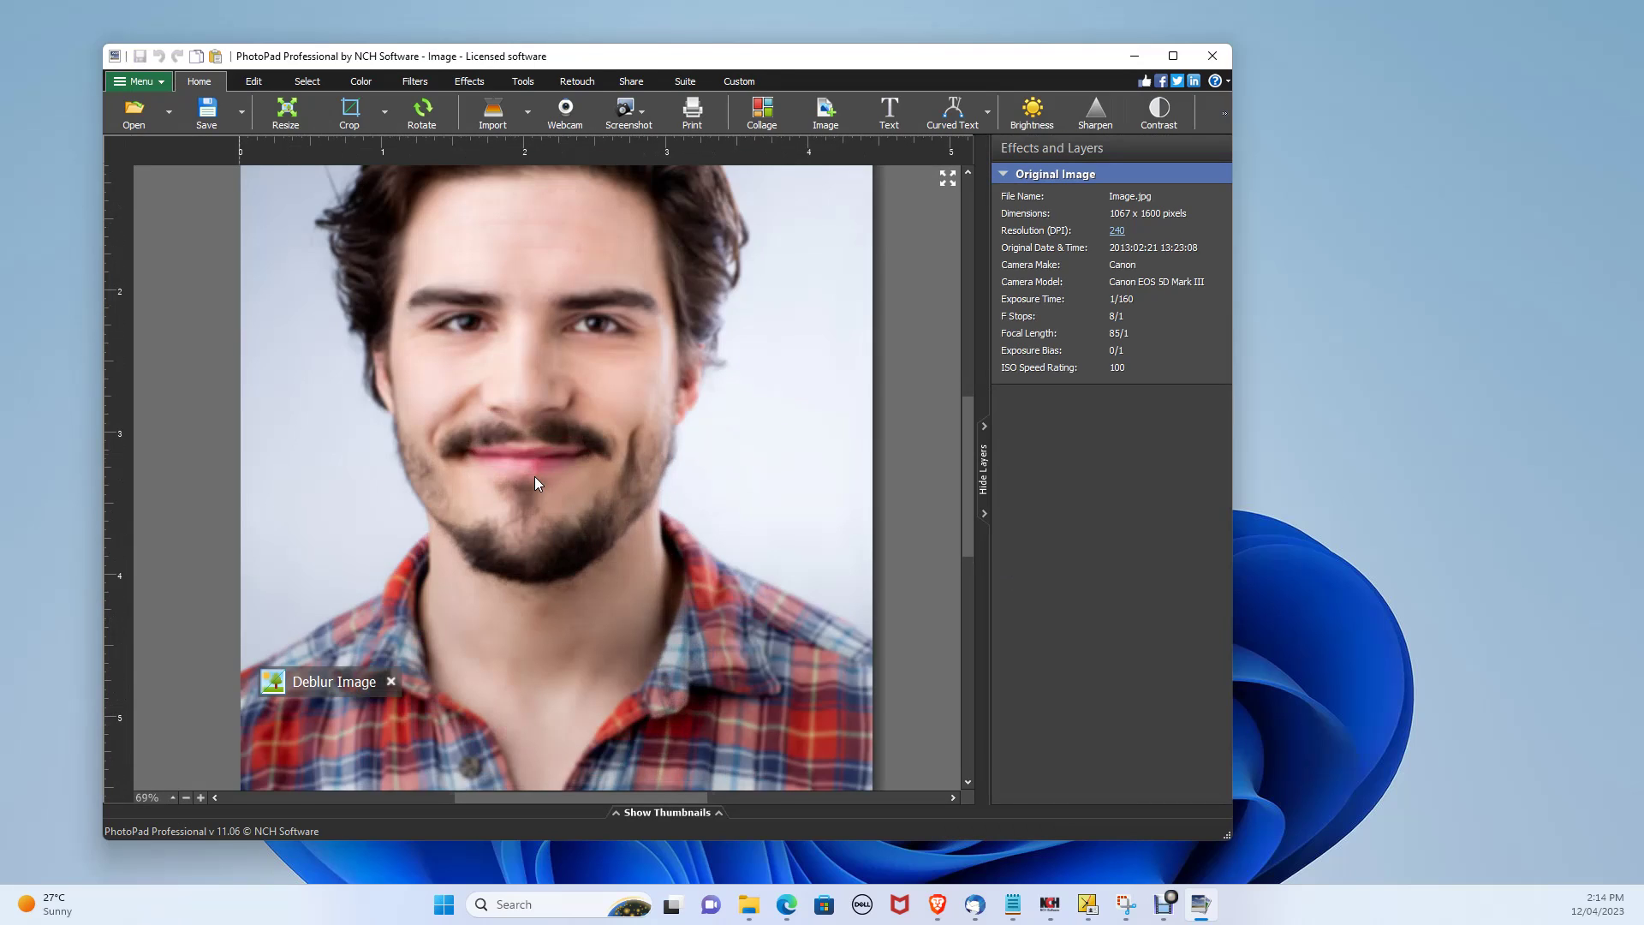
{"action": "scroll", "coordinate": [534, 477], "scroll_direction": "down", "scroll_amount": 1}
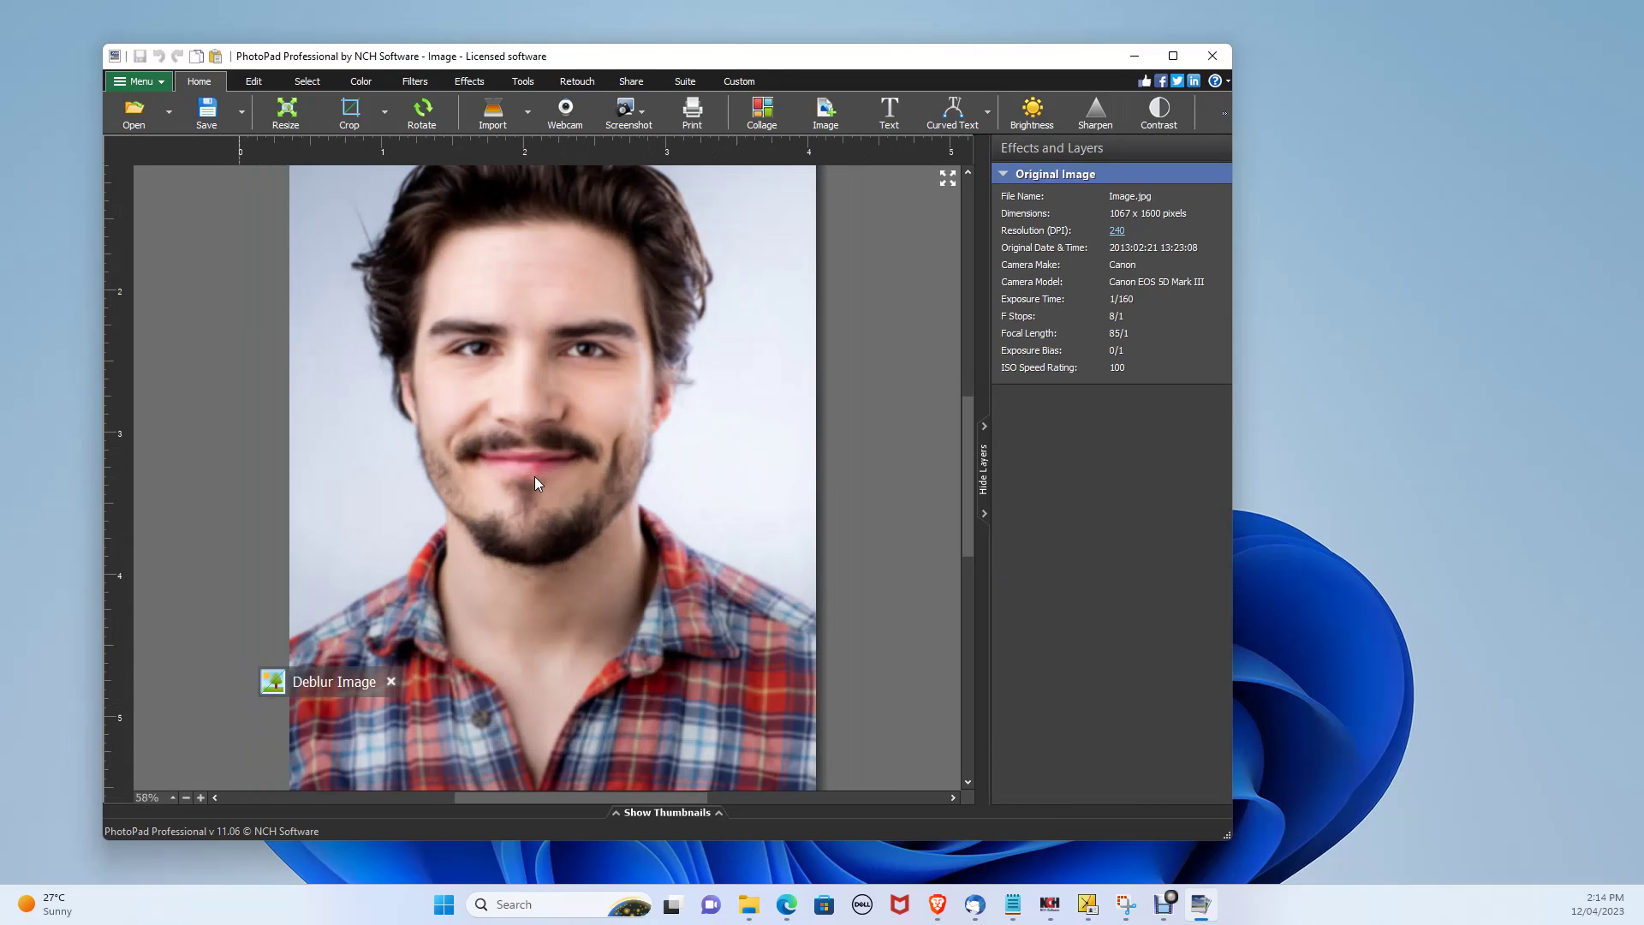
{"action": "scroll", "coordinate": [535, 482], "scroll_direction": "up", "scroll_amount": 1}
{"action": "scroll", "coordinate": [534, 483], "scroll_direction": "down", "scroll_amount": 3}
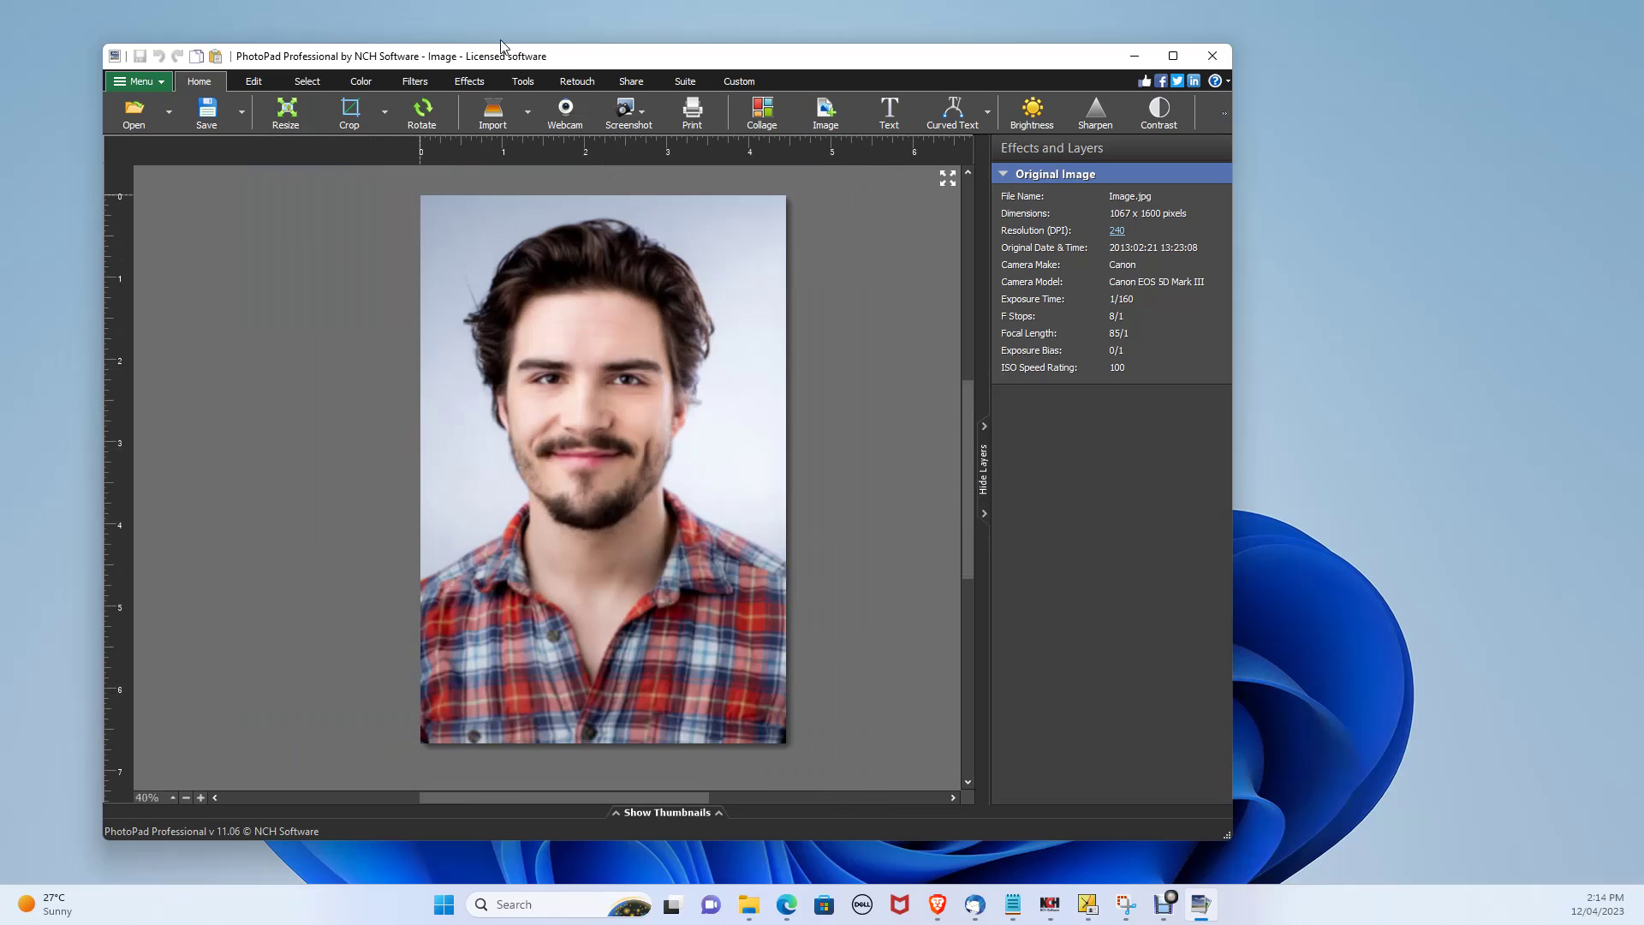
- Apply the Retouch > Unblur effect from the More Effects gallery
{"action": "left_click", "coordinate": [466, 79]}
{"action": "left_click", "coordinate": [856, 109]}
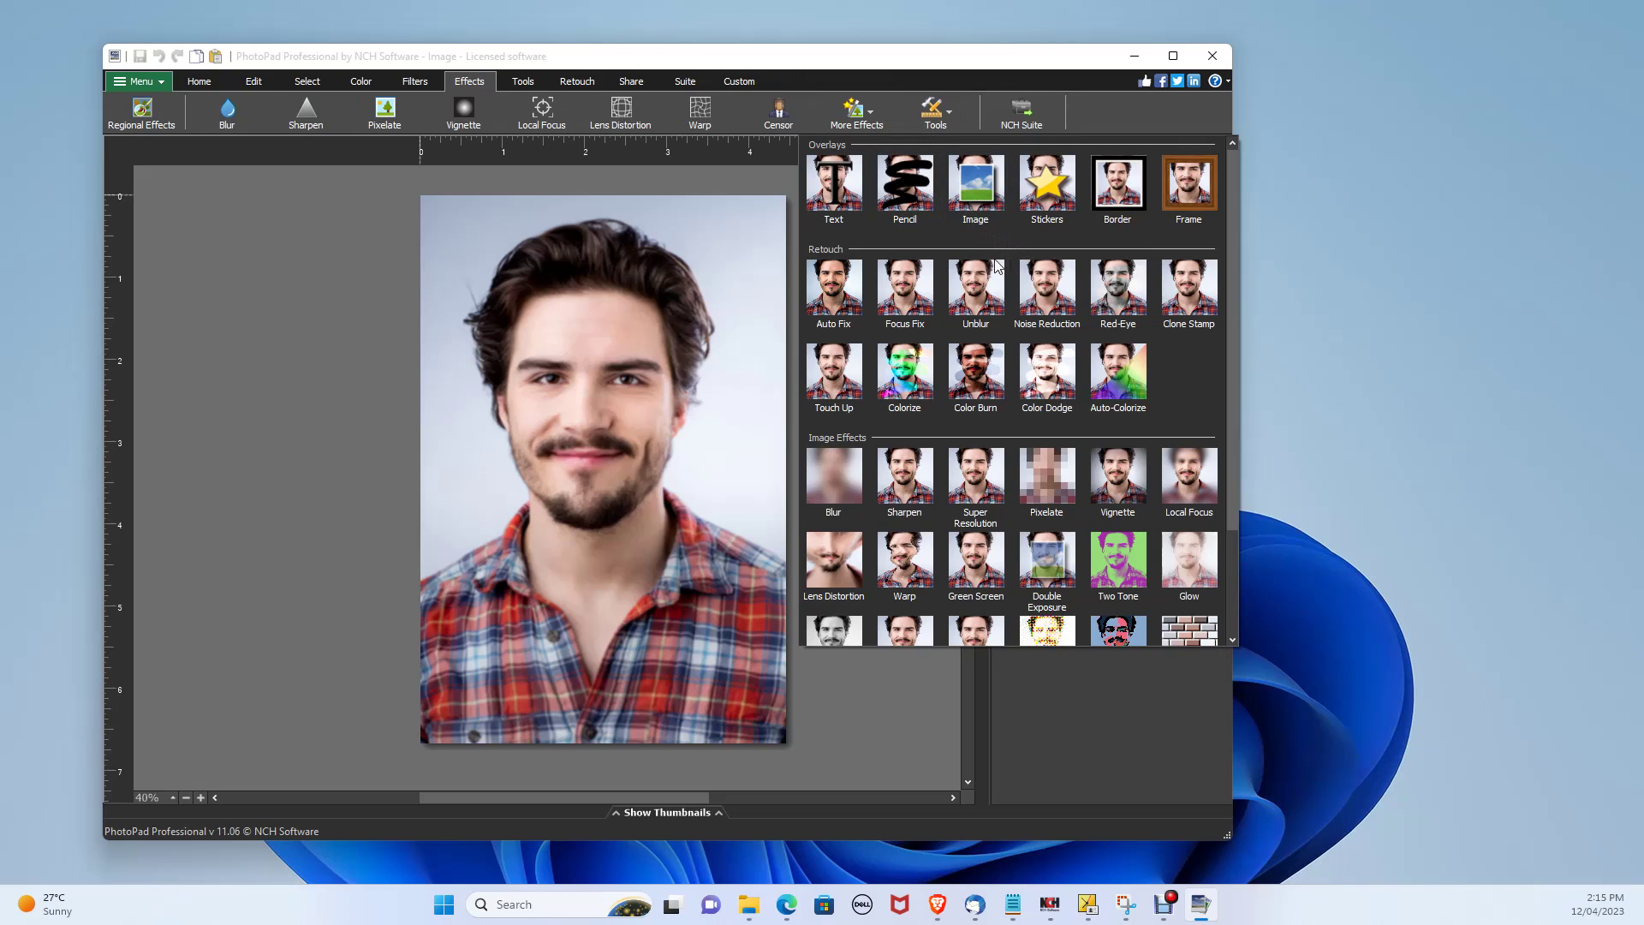
{"action": "left_click", "coordinate": [986, 291]}
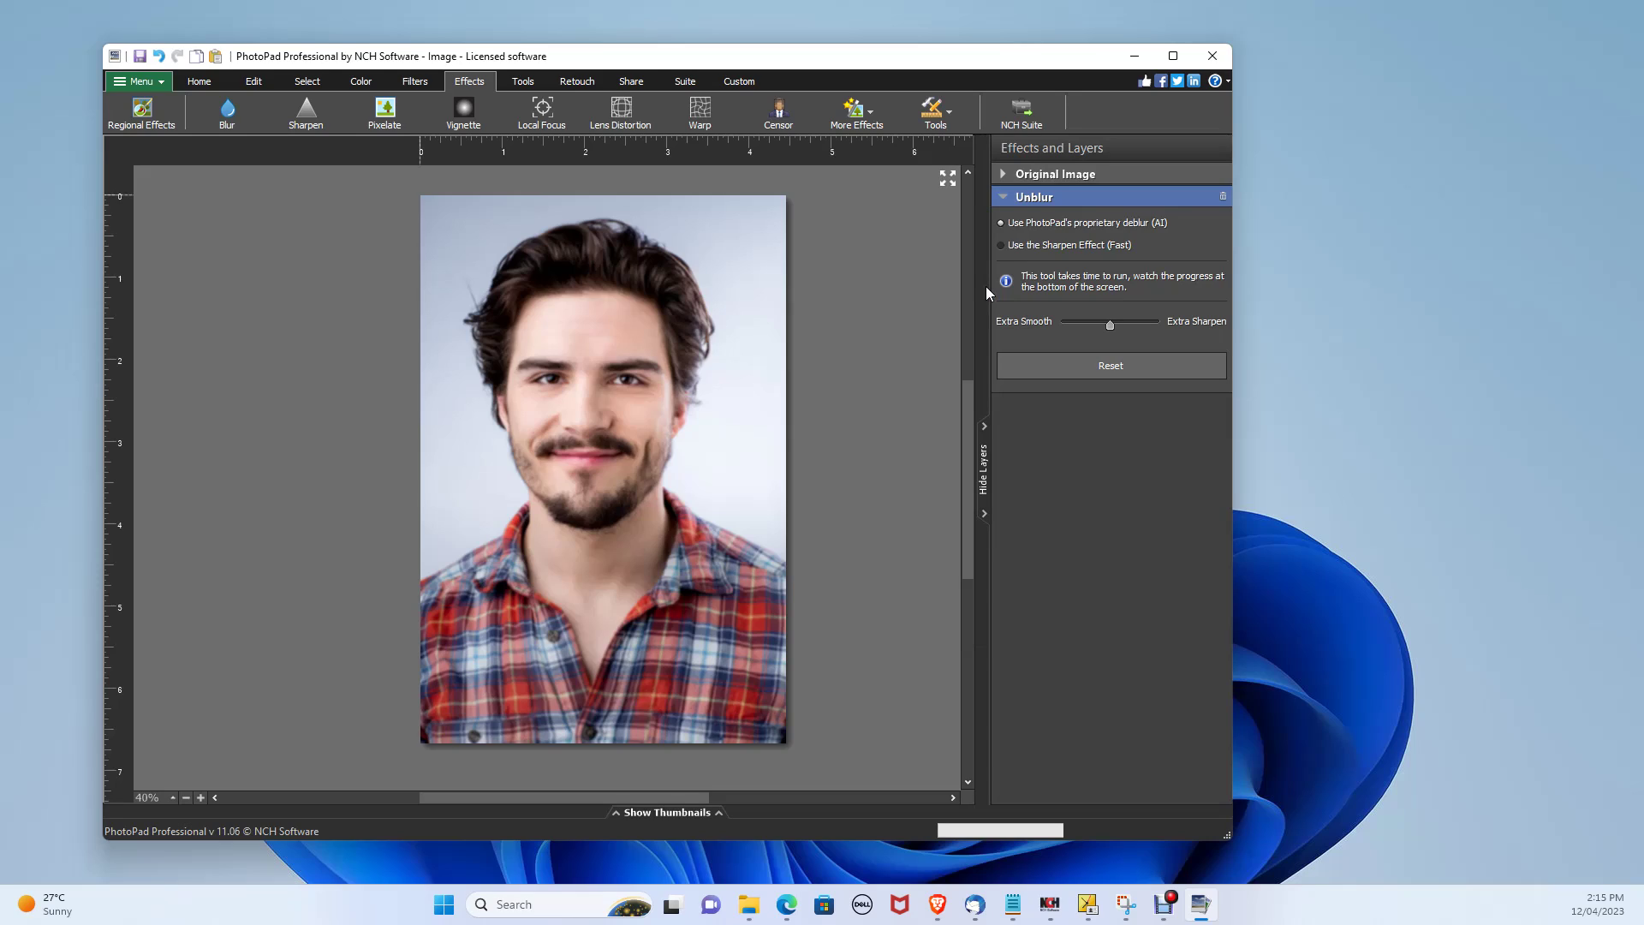
- Raise the Unblur strength from 50 toward Extra Sharpen, to about 71
{"action": "left_click", "coordinate": [1111, 327]}
{"action": "left_click_drag", "start_coordinate": [1125, 332], "coordinate": [1136, 328]}
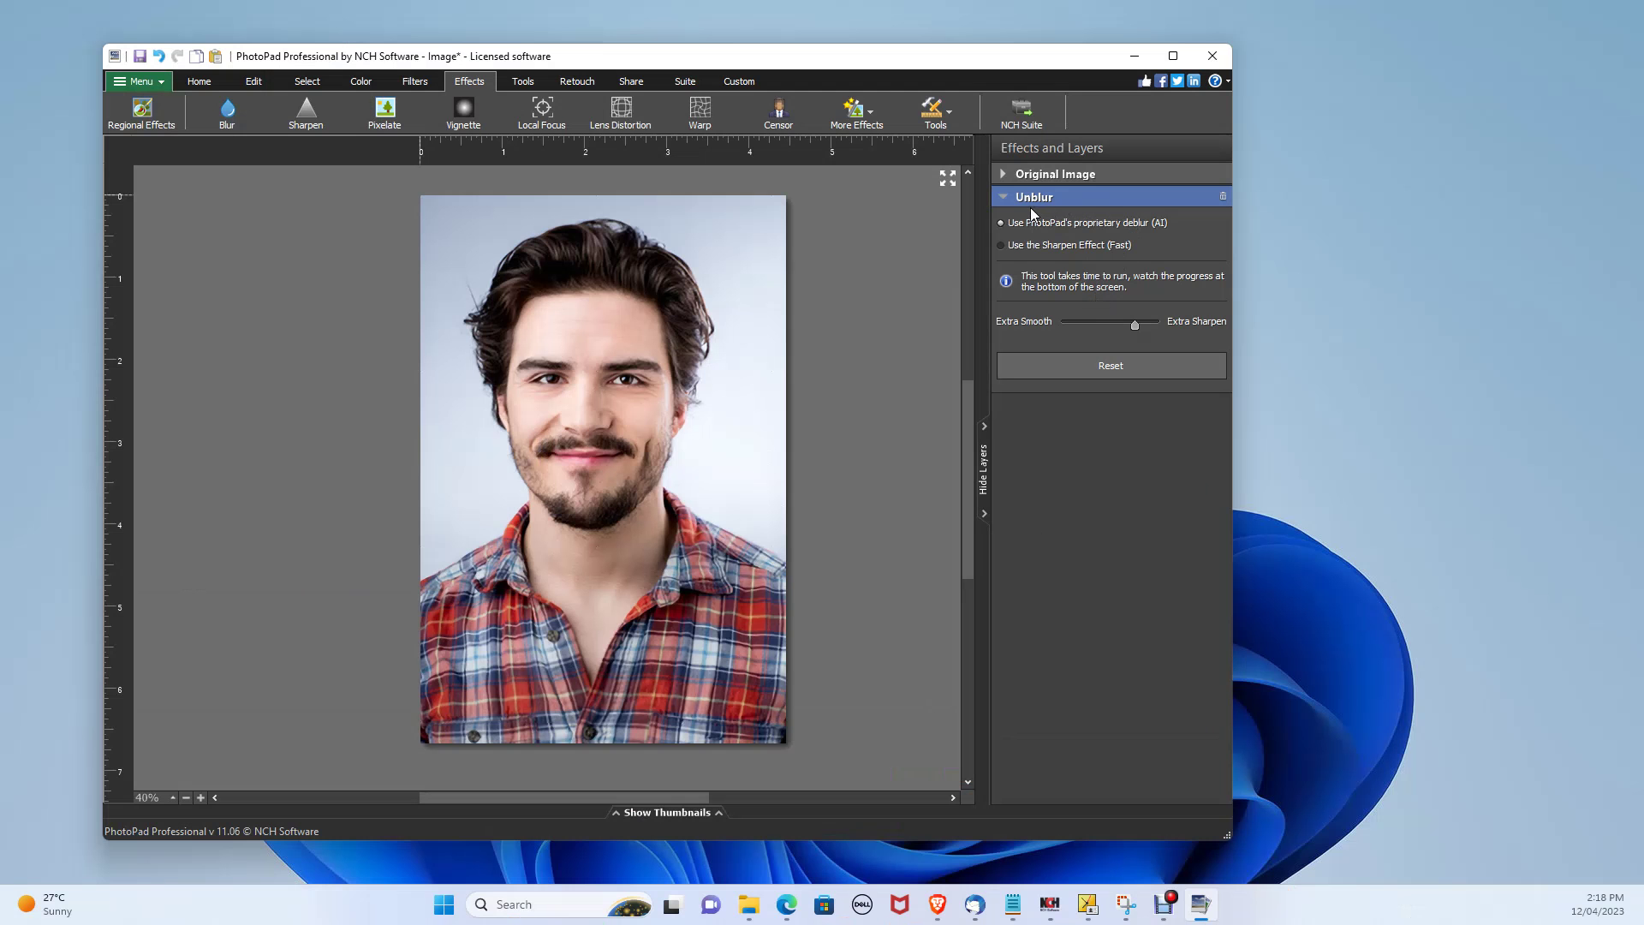
- Hide and reshow the Unblur layer, then nudge its strength slightly toward Smooth
{"action": "right_click", "coordinate": [1038, 203]}
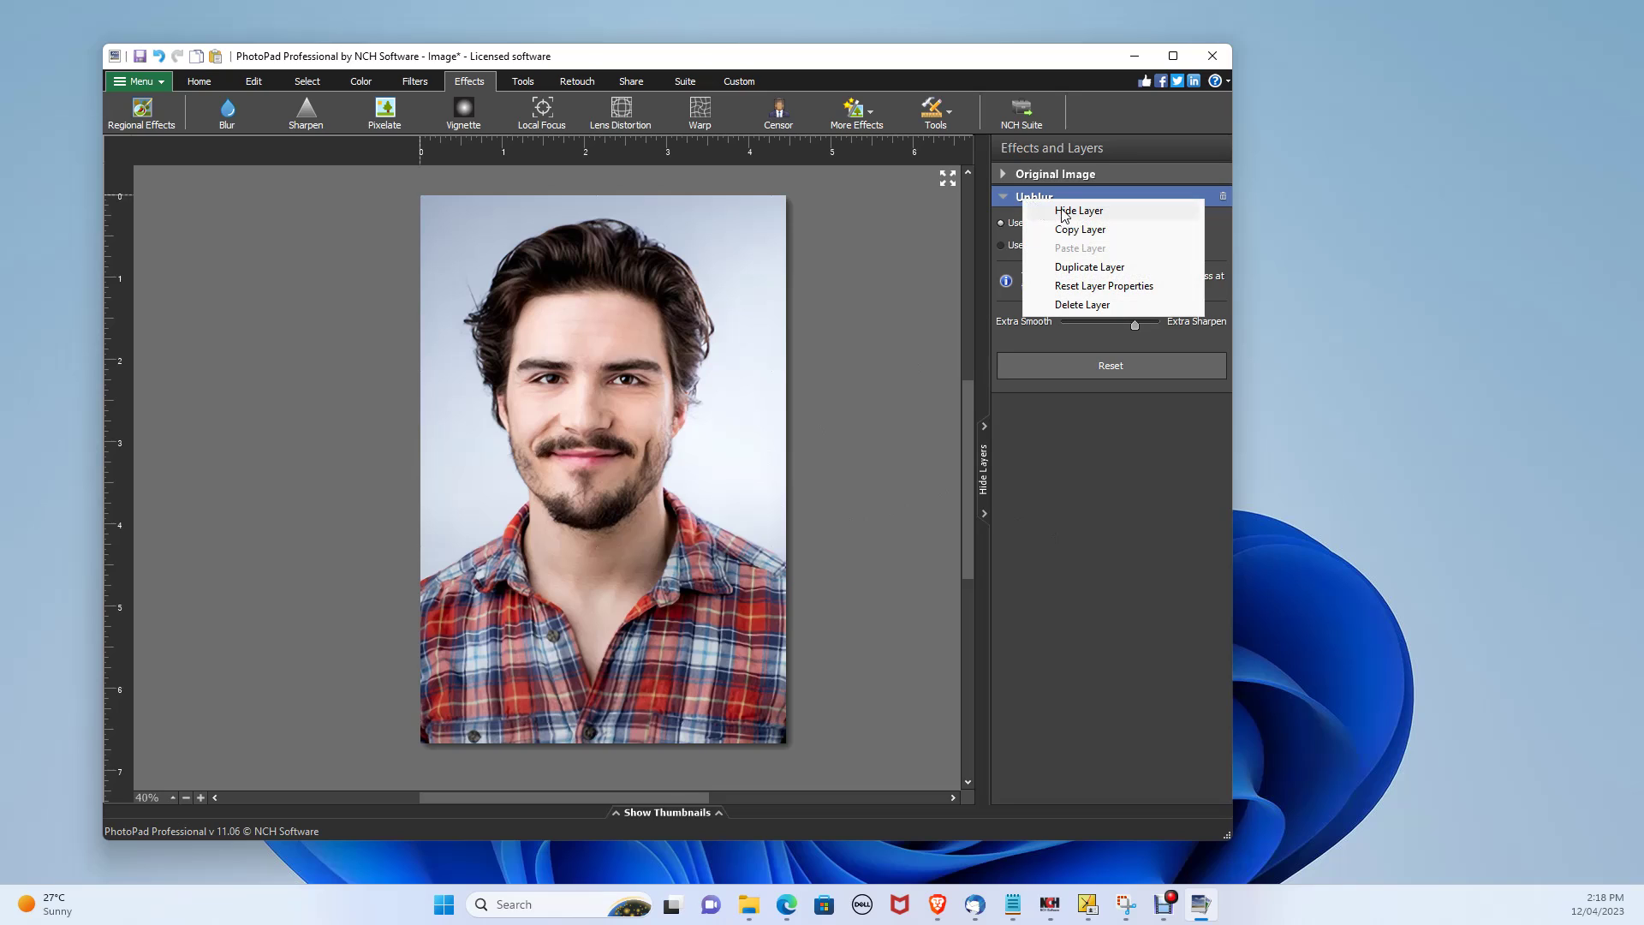
{"action": "left_click", "coordinate": [1064, 212]}
{"action": "right_click", "coordinate": [1057, 202]}
{"action": "left_click", "coordinate": [1085, 210]}
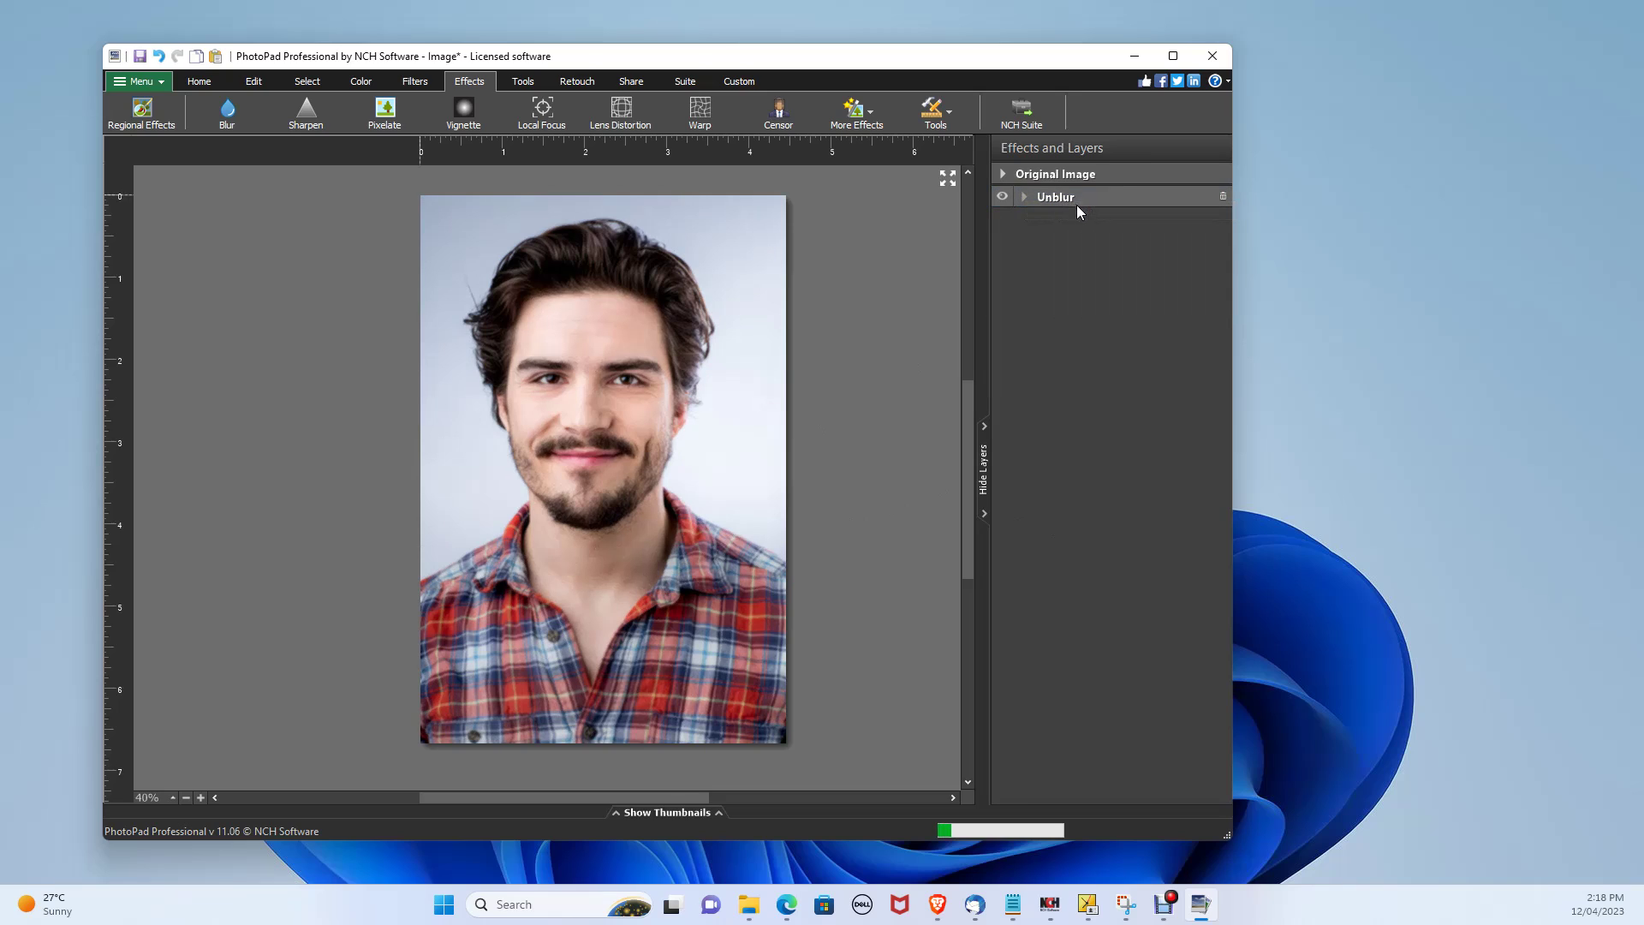
{"action": "left_click", "coordinate": [1024, 198]}
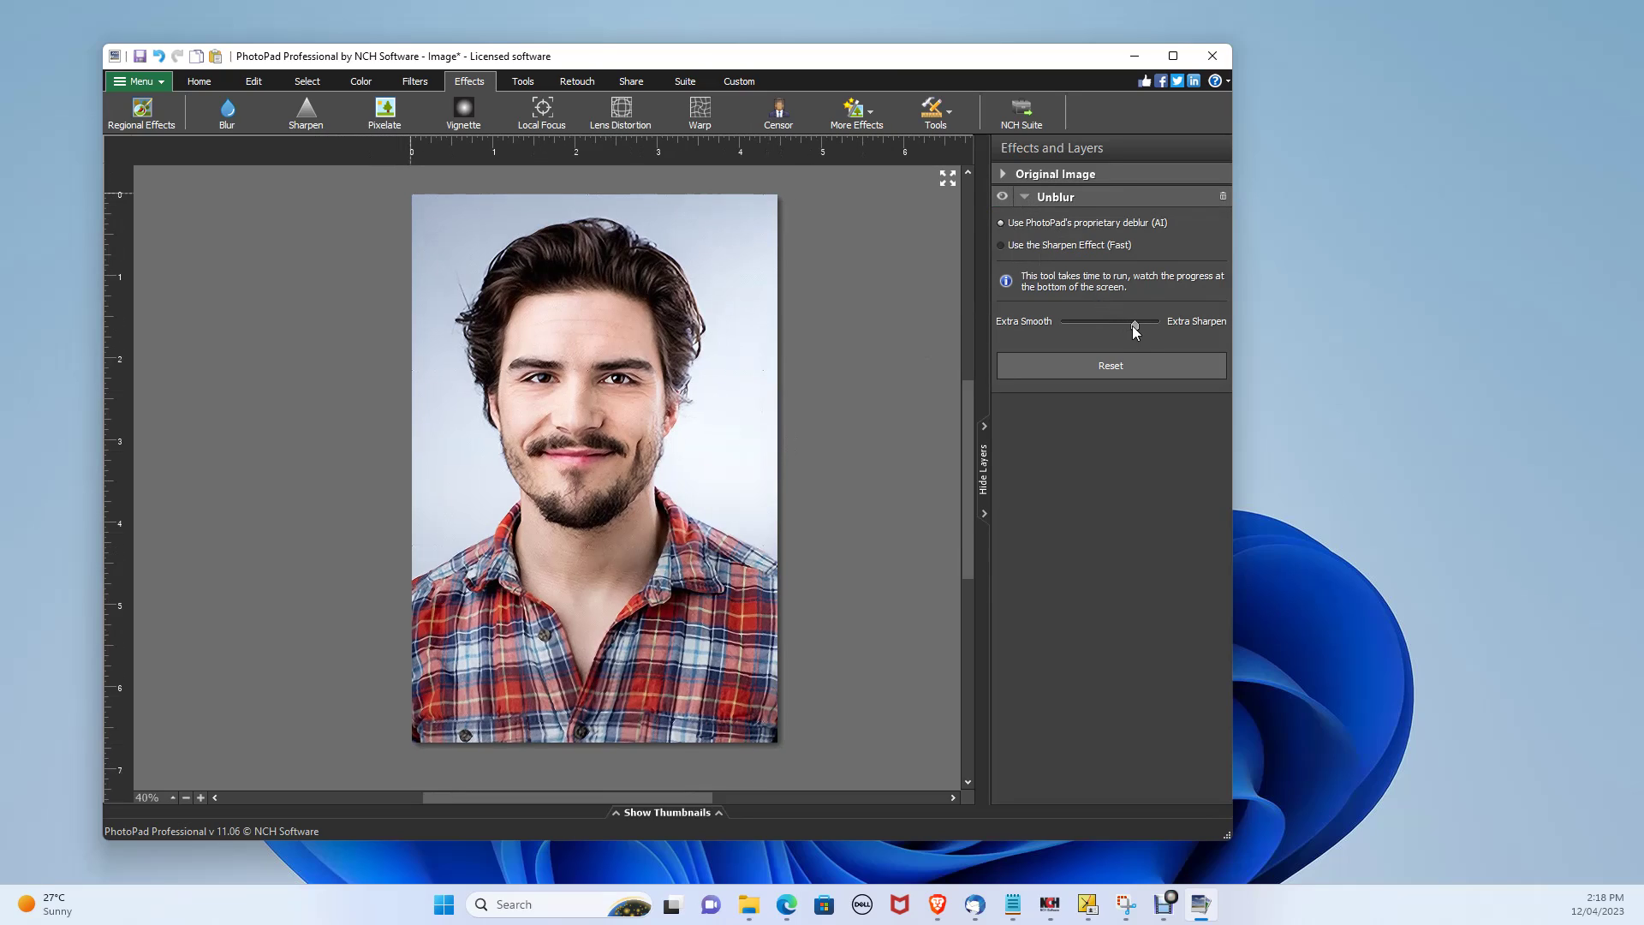
{"action": "mouse_move", "coordinate": [1133, 330]}
{"action": "left_mouse_down"}
{"action": "mouse_move", "coordinate": [1099, 330]}
{"action": "mouse_move", "coordinate": [1120, 332]}
{"action": "left_mouse_up"}
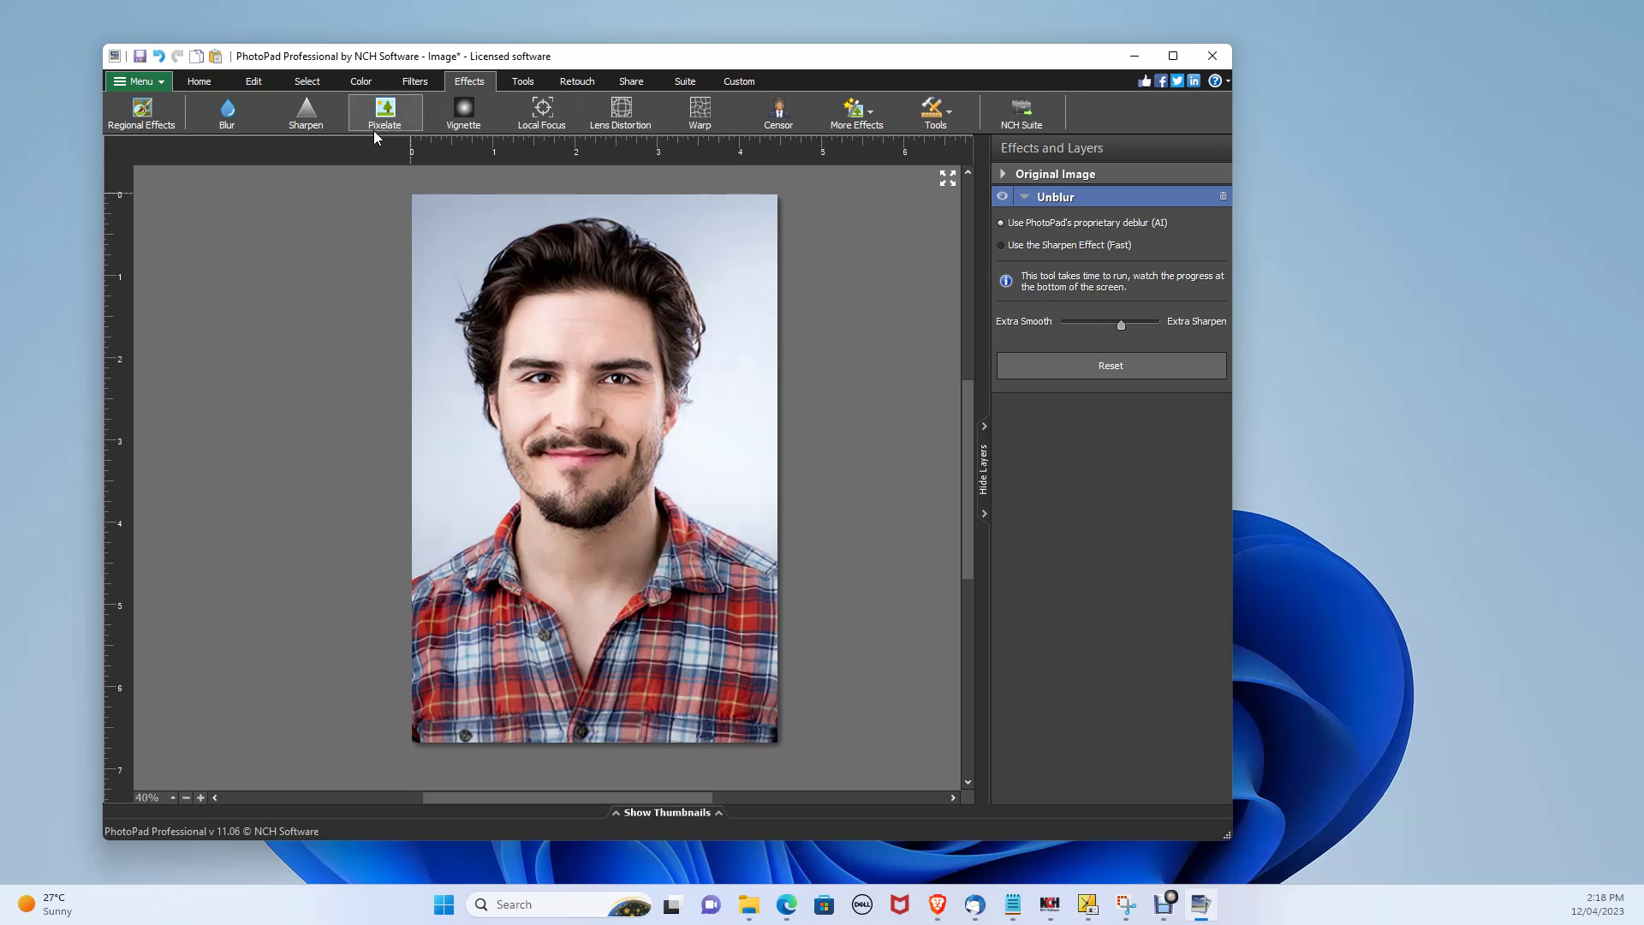
{"action": "scroll", "coordinate": [402, 423], "scroll_direction": "down", "scroll_amount": 1}
- Save As the portrait in JPEG format, accepting the compression settings
{"action": "left_click", "coordinate": [141, 82]}
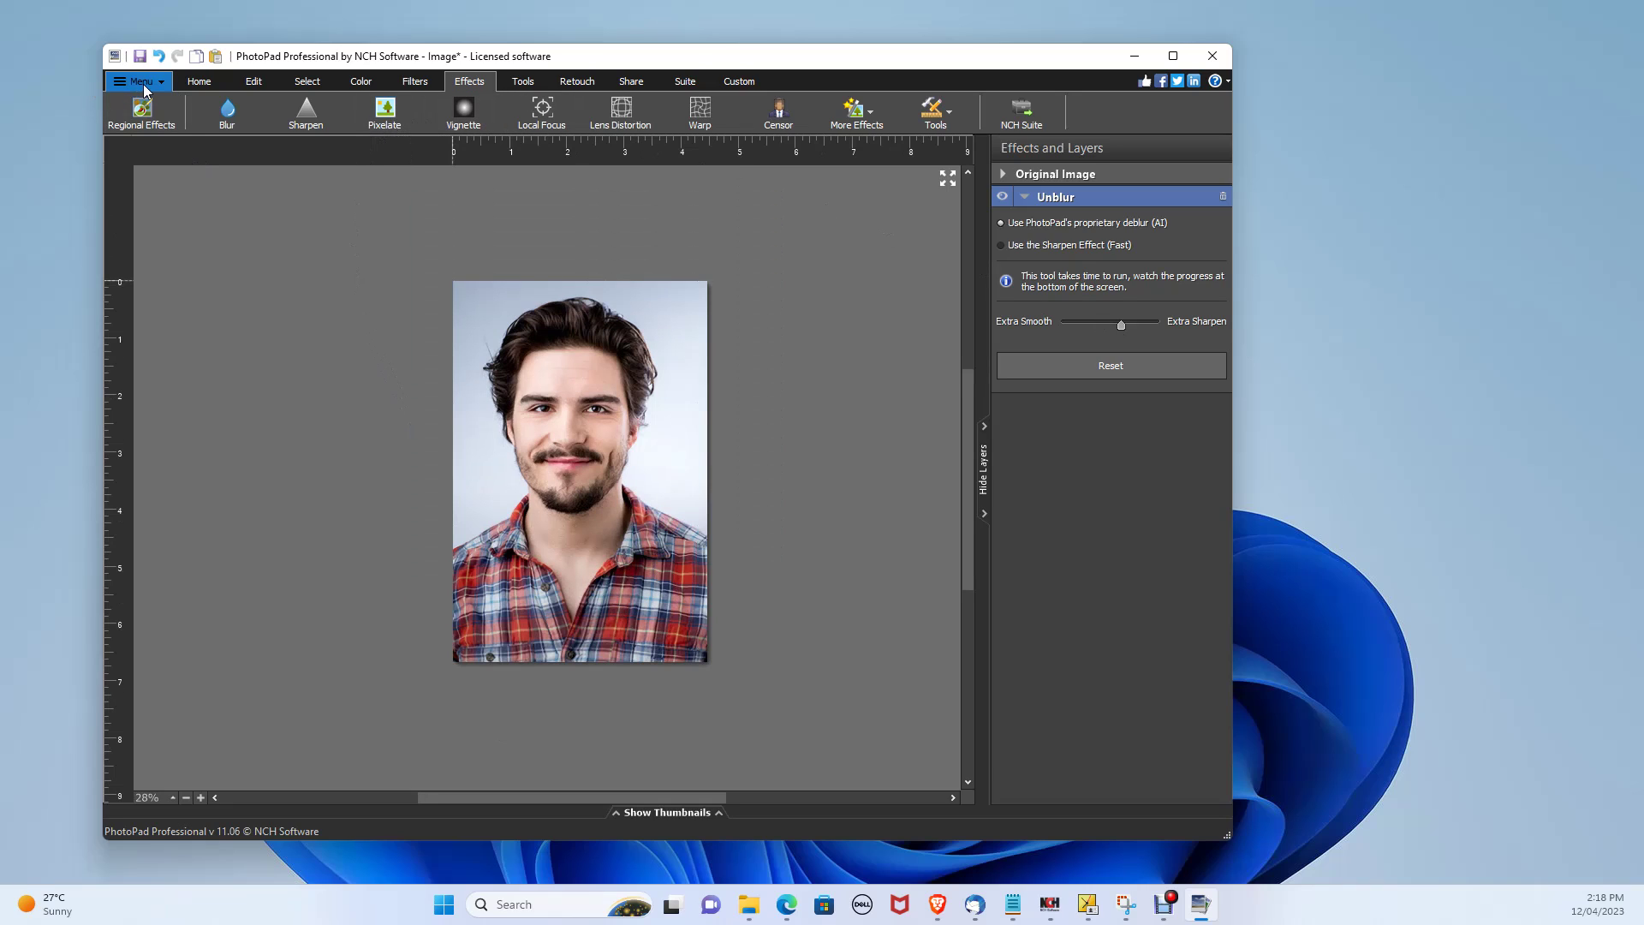
{"action": "mouse_move", "coordinate": [147, 103]}
{"action": "left_click", "coordinate": [404, 198]}
{"action": "left_click", "coordinate": [370, 529]}
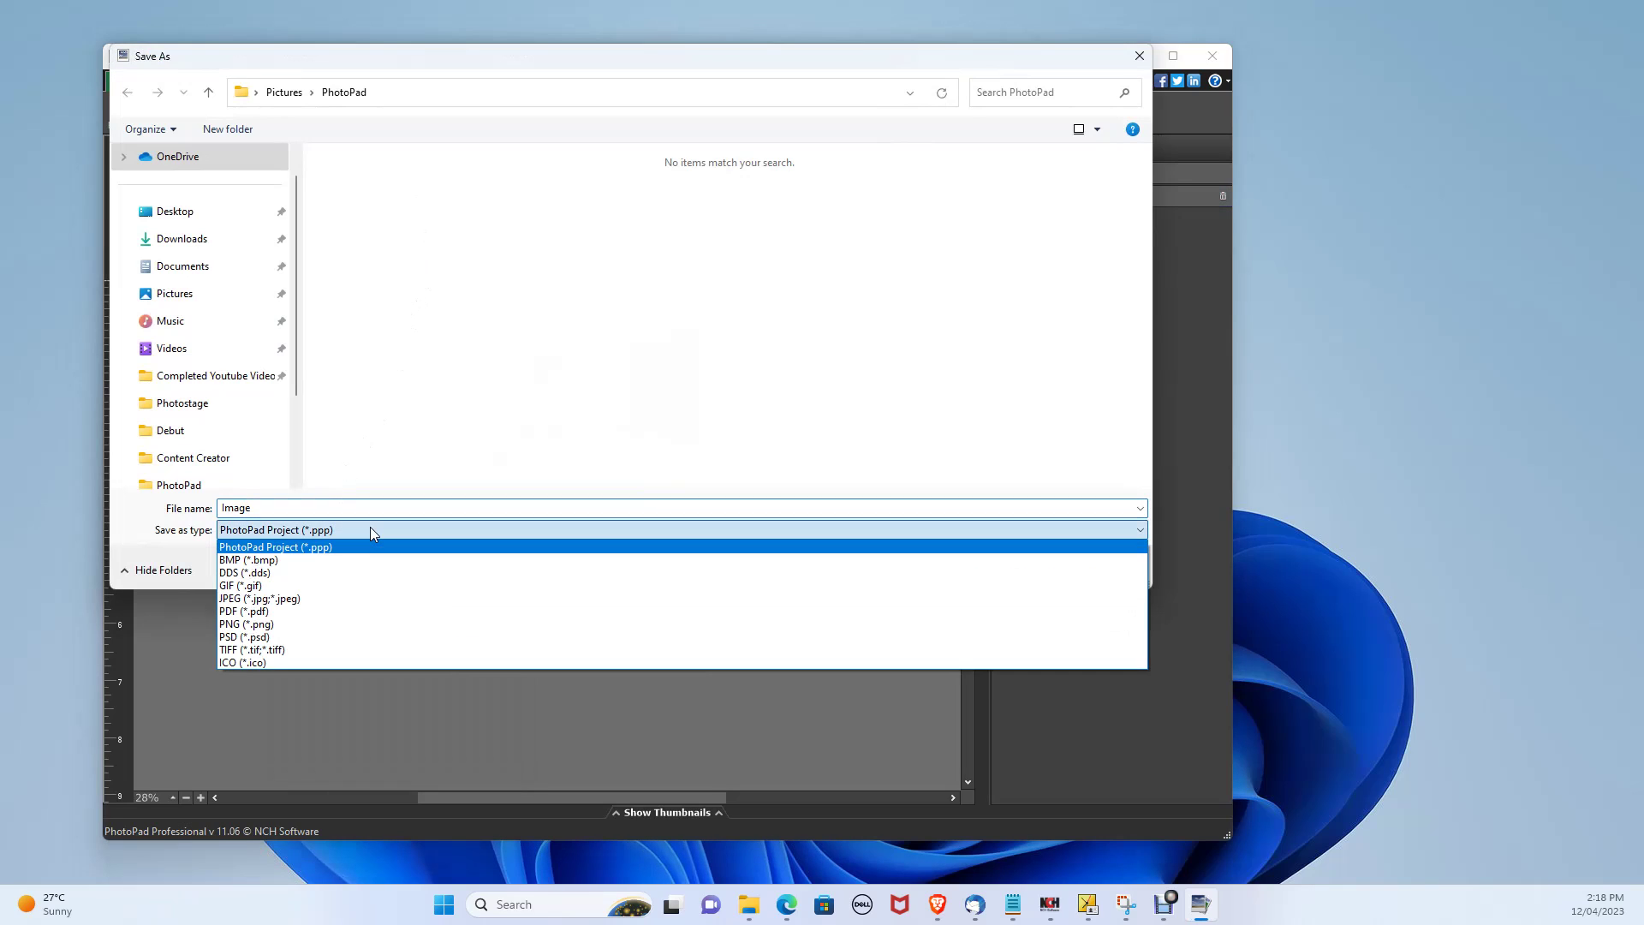
{"action": "left_click", "coordinate": [364, 600]}
{"action": "left_click", "coordinate": [1034, 573]}
{"action": "left_click", "coordinate": [651, 474]}
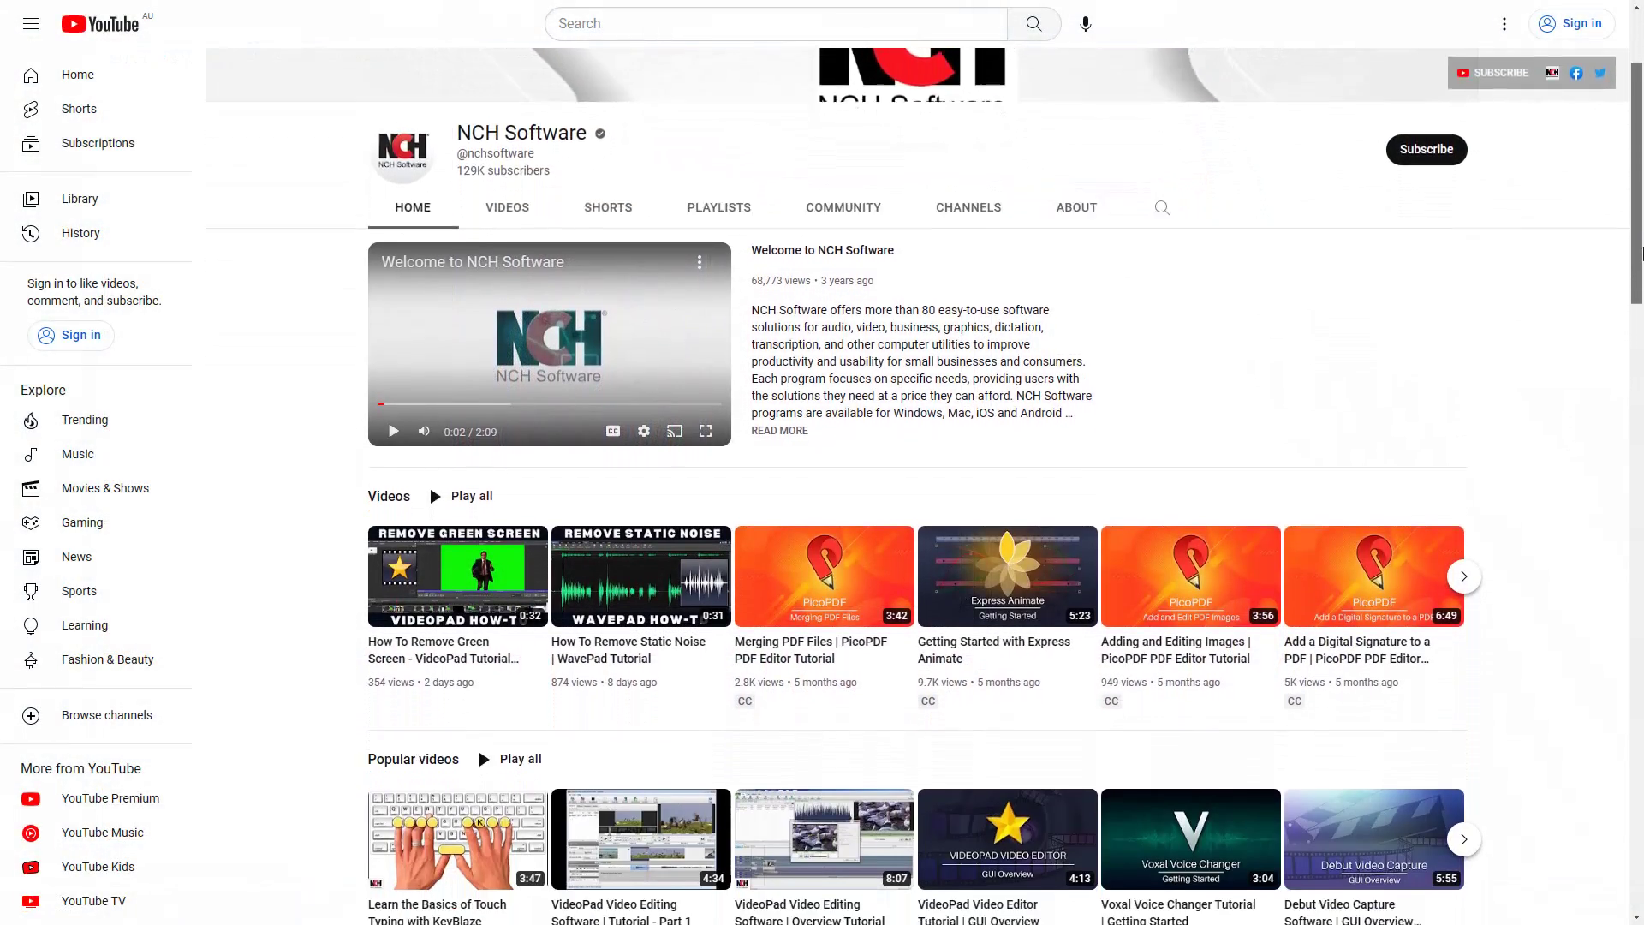
{"action": "left_click_drag", "start_coordinate": [1639, 209], "coordinate": [1626, 277]}
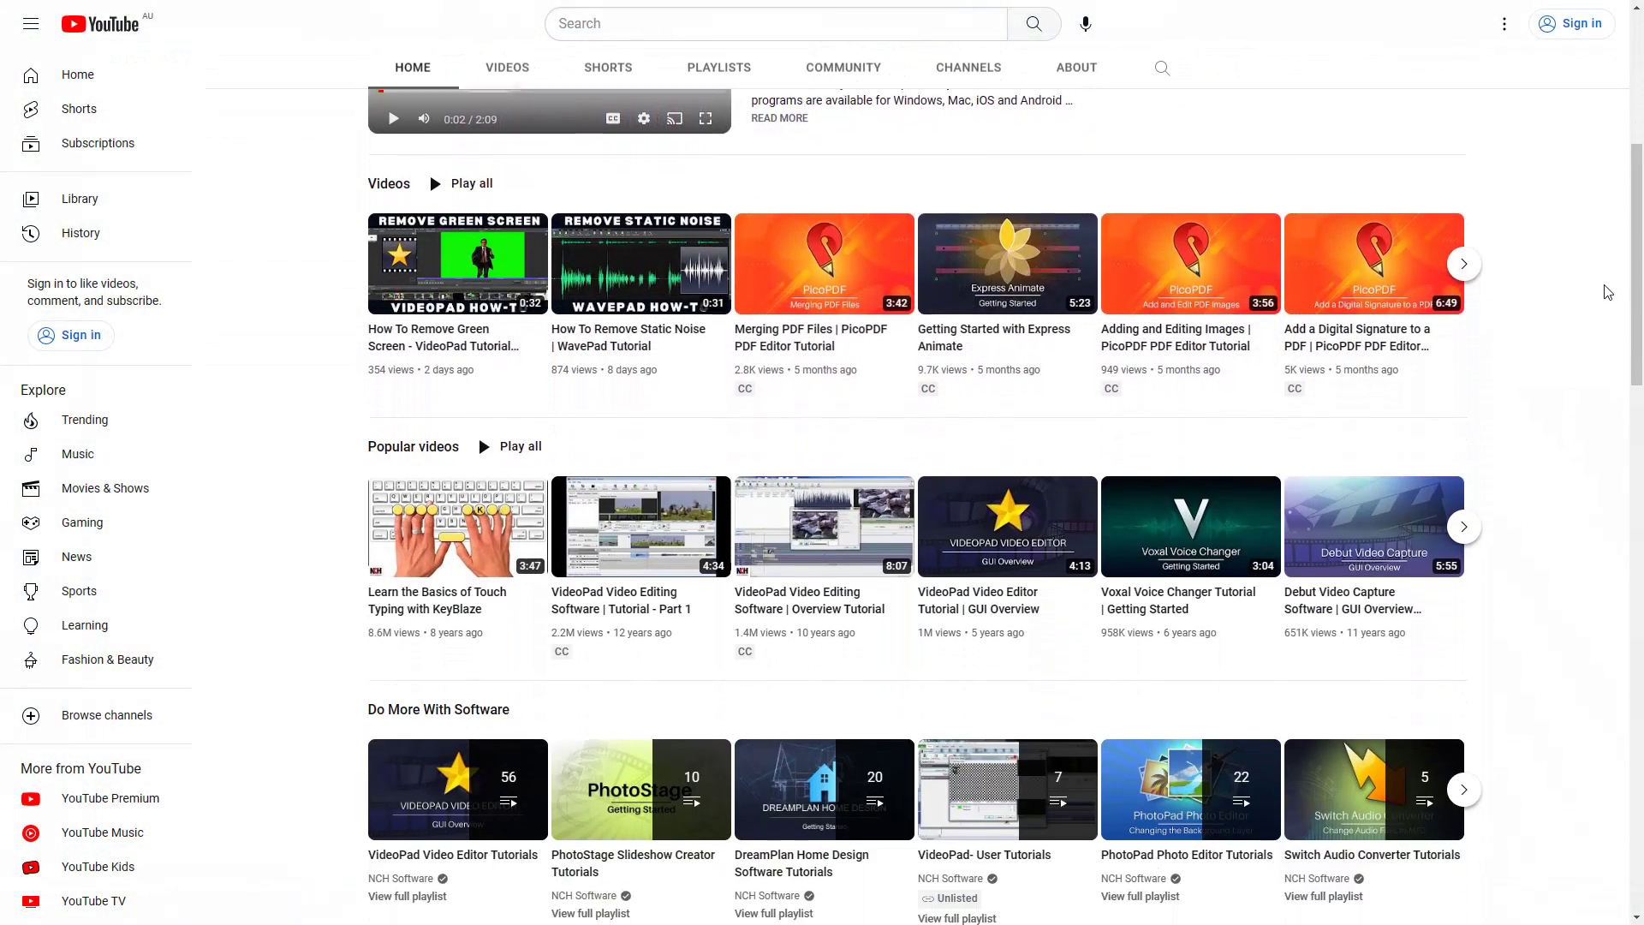